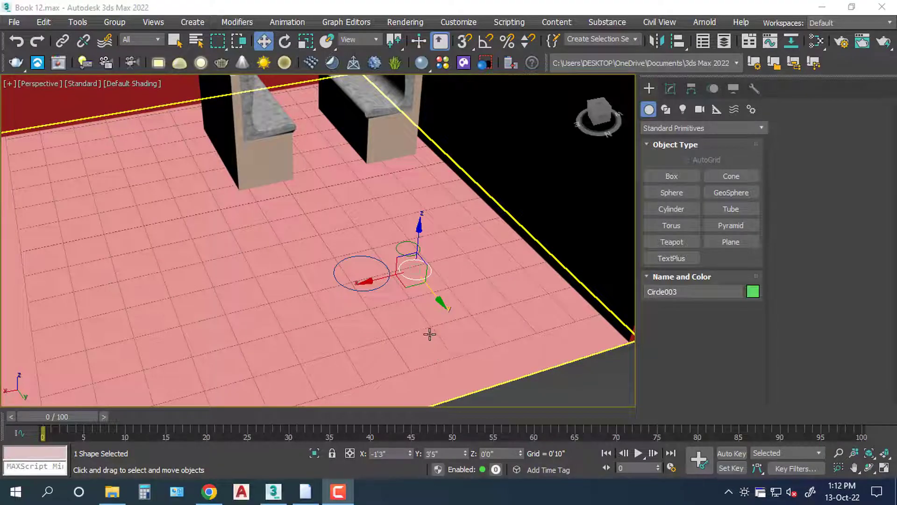
Step: Deselect the circle and switch the Create panel category to Compound Objects
mouse_move(430, 335)
middle_down()
mouse_move(360, 312)
mouse_move(317, 351)
middle_up()
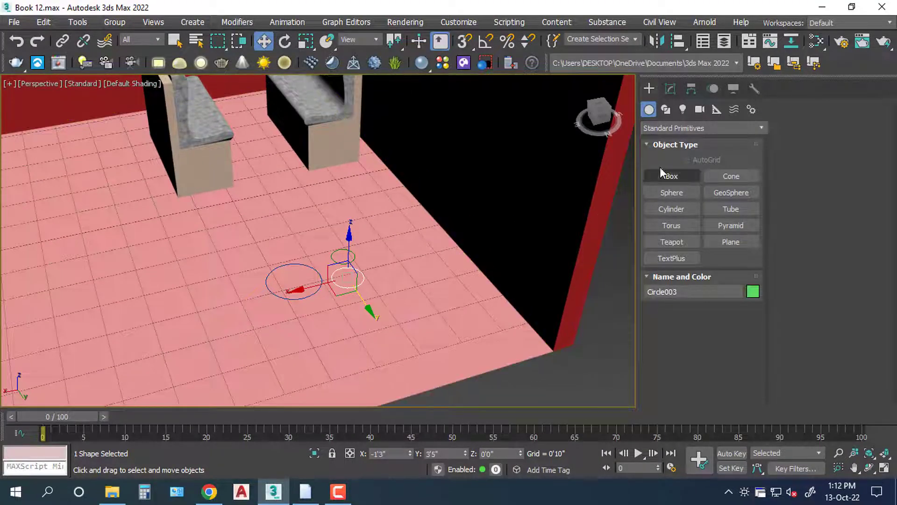
click(574, 360)
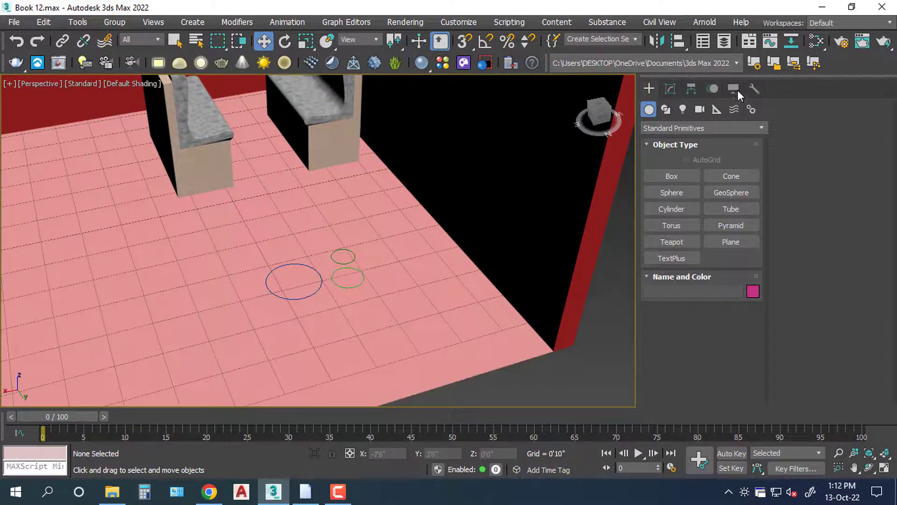
click(666, 128)
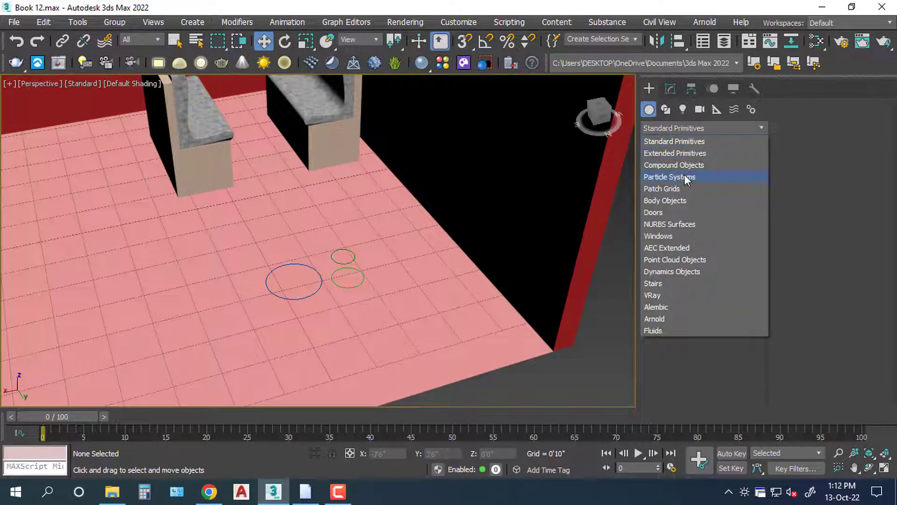
click(686, 166)
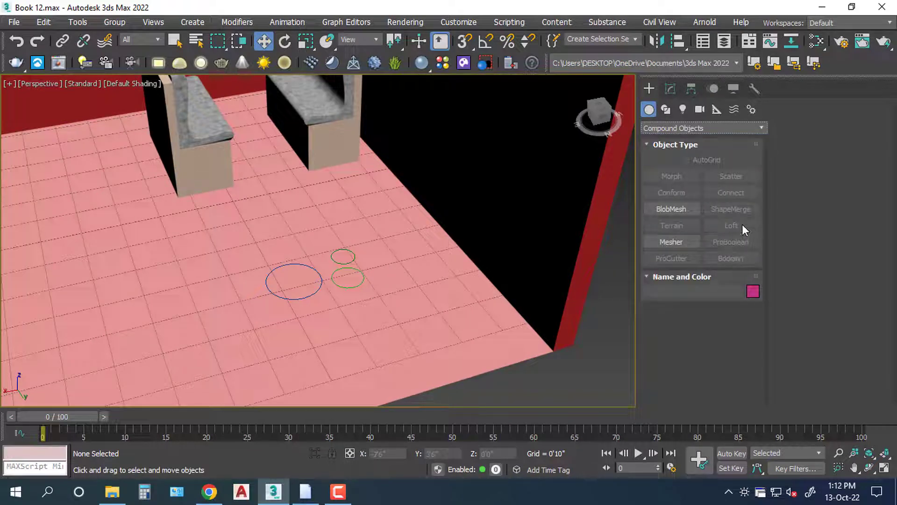
scroll(333, 265, up, 2)
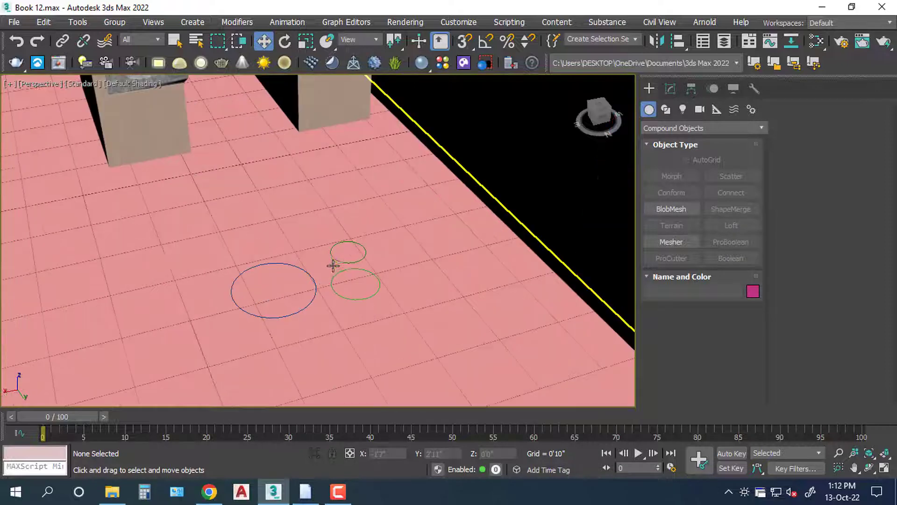
scroll(333, 265, down, 2)
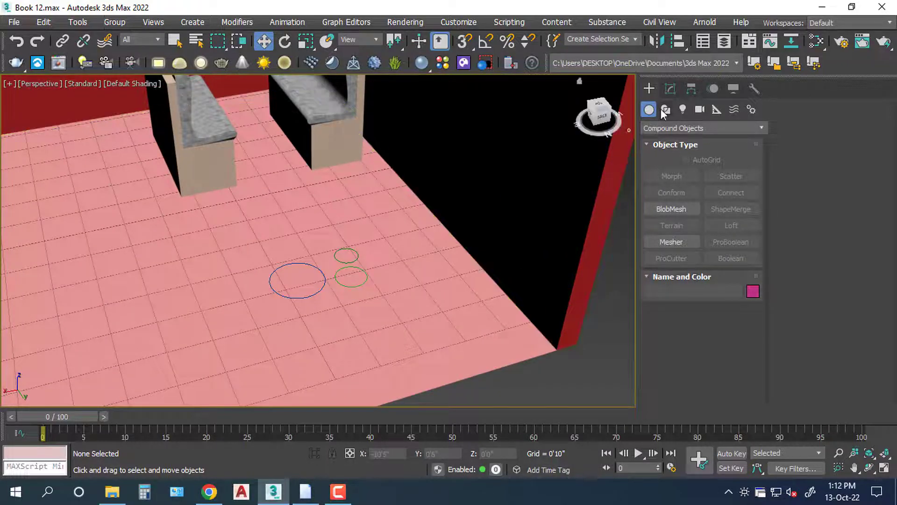
Step: Switch the object category to Extended Primitives
click(669, 127)
click(679, 158)
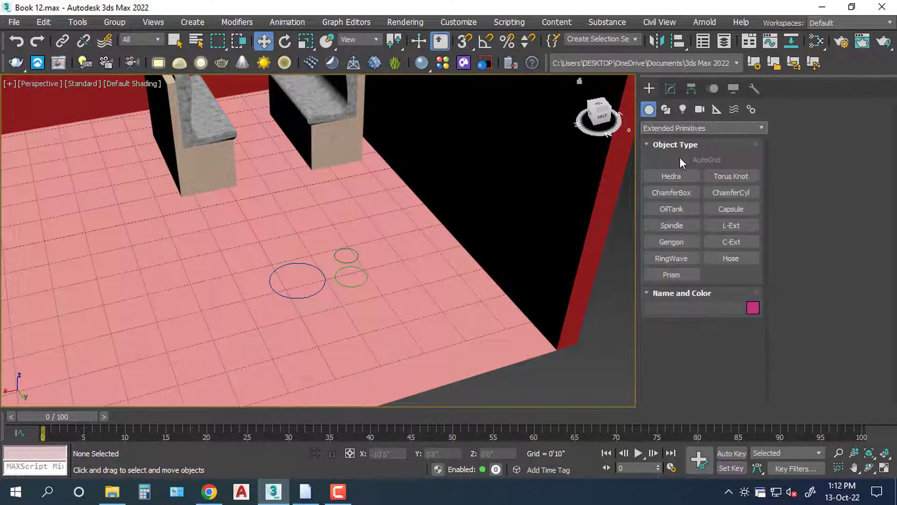
click(671, 89)
click(647, 89)
Step: Start a new spline Line on the floor from the Shapes category
click(666, 109)
click(672, 193)
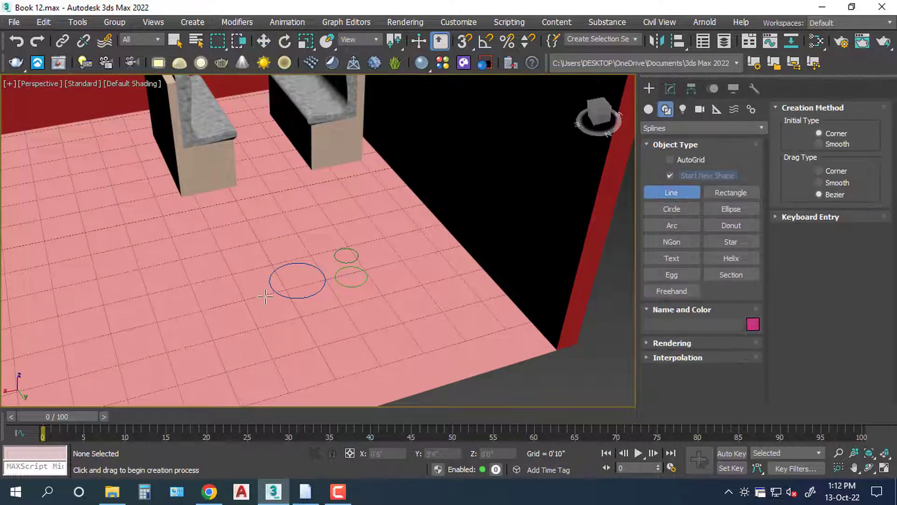
click(248, 292)
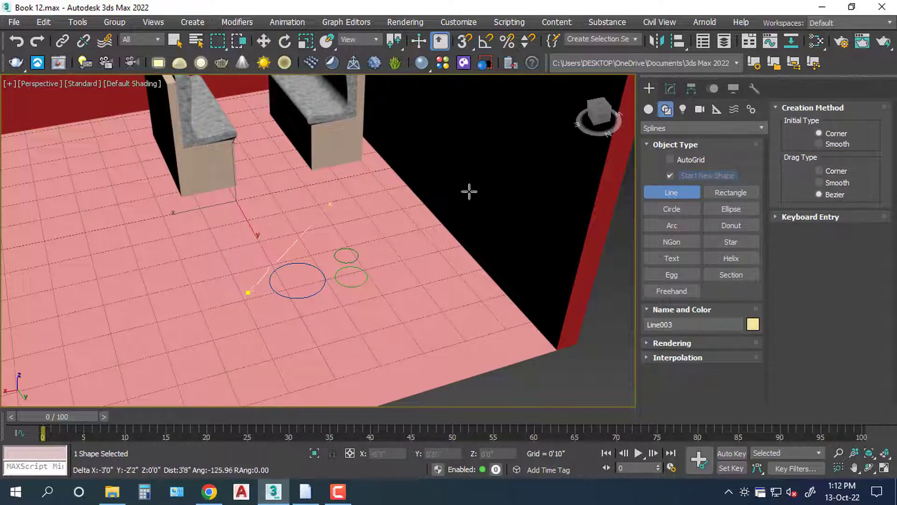
mouse_move(603, 123)
mouse_down()
mouse_move(566, 145)
mouse_move(304, 200)
mouse_move(541, 132)
mouse_up()
Step: Cancel the unfinished line and show a wireframe Left view
right_click(427, 127)
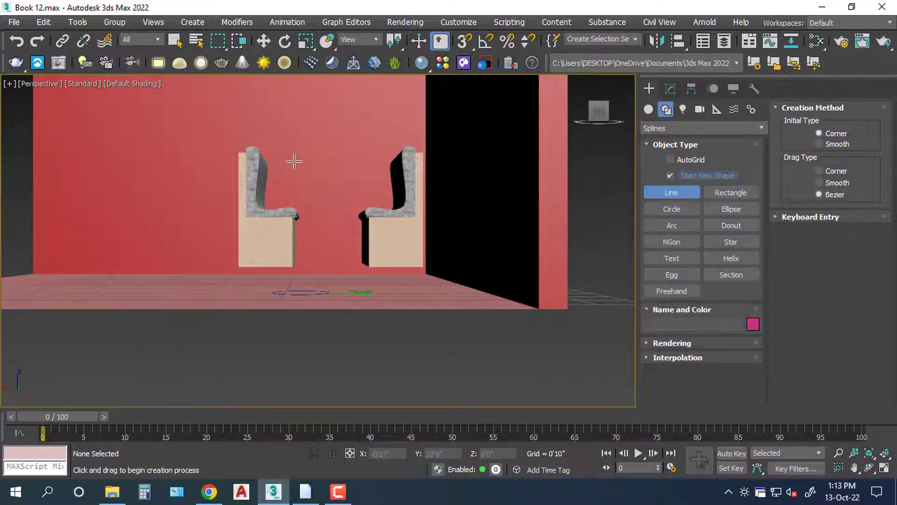
right_click(294, 160)
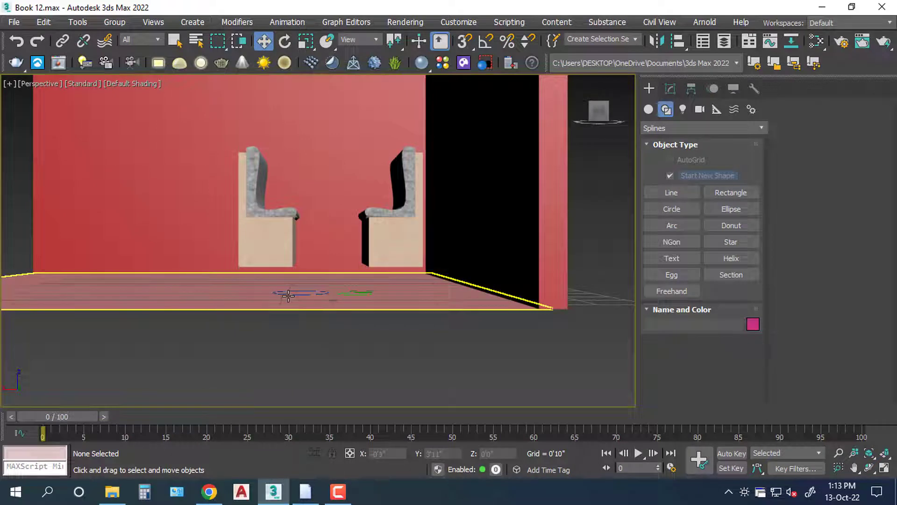
key(F3)
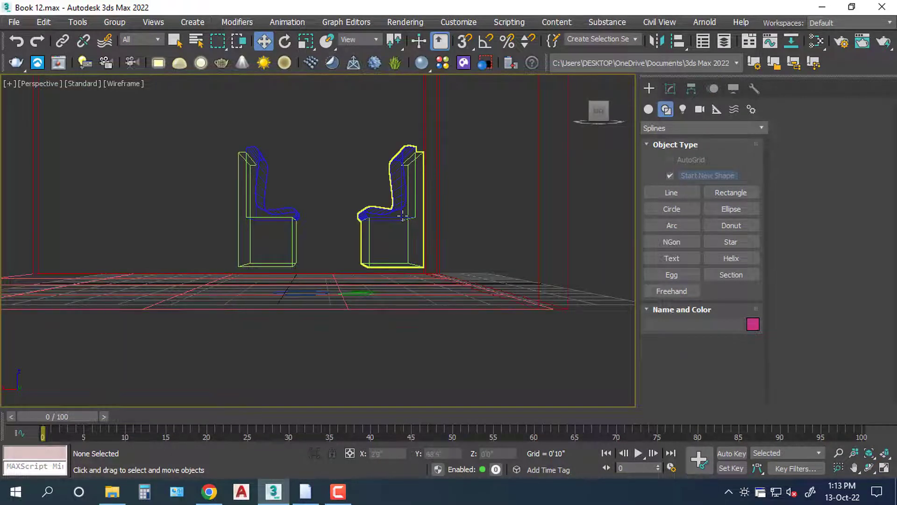
key(l)
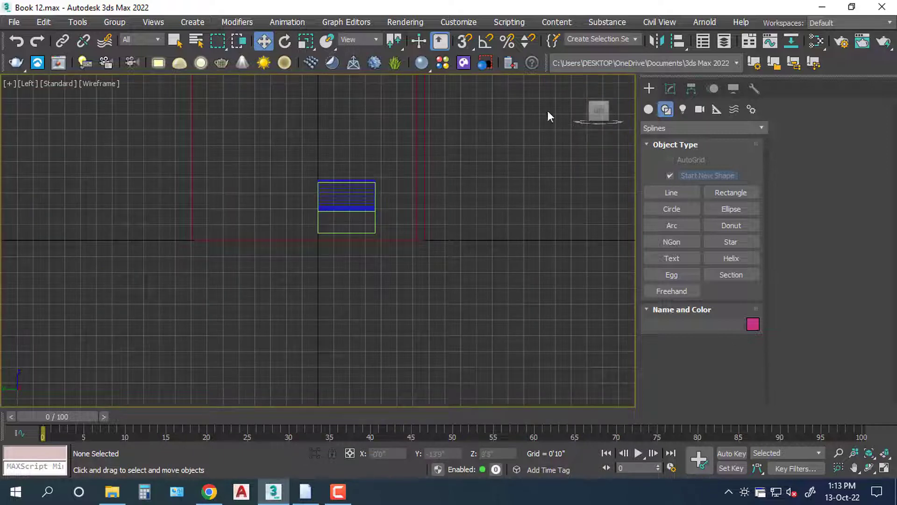
scroll(380, 207, down, 2)
middle_drag(379, 223, 379, 253)
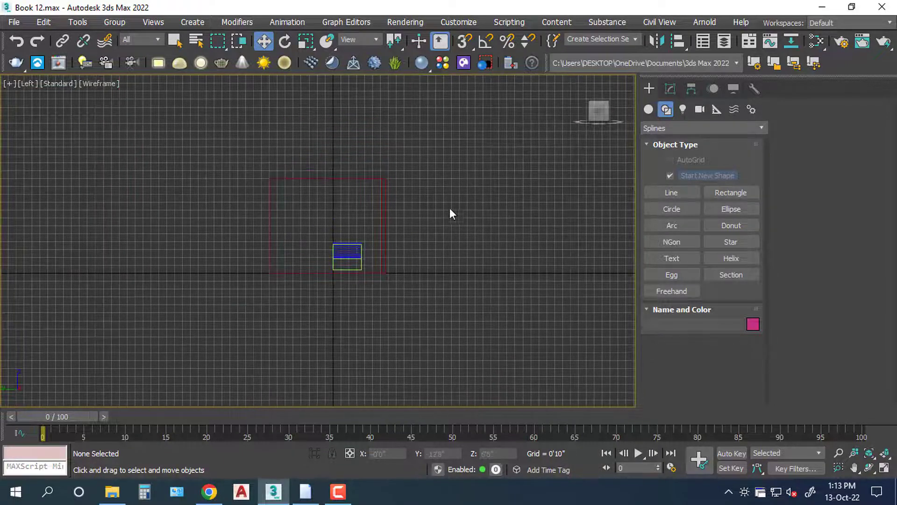
Step: Hide the grid and set the viewport to the Front view
key(g)
scroll(436, 212, up, 2)
scroll(372, 258, up, 3)
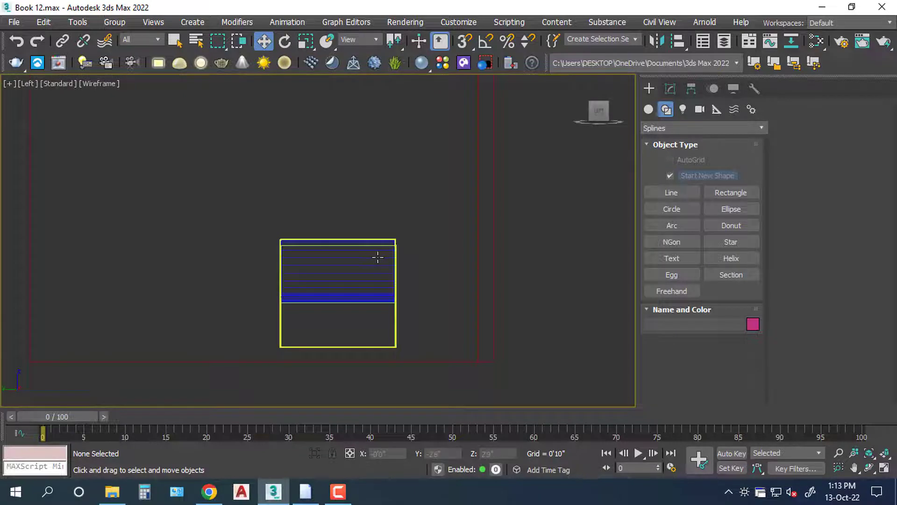
alt+middle_drag(493, 237, 483, 226)
click(606, 112)
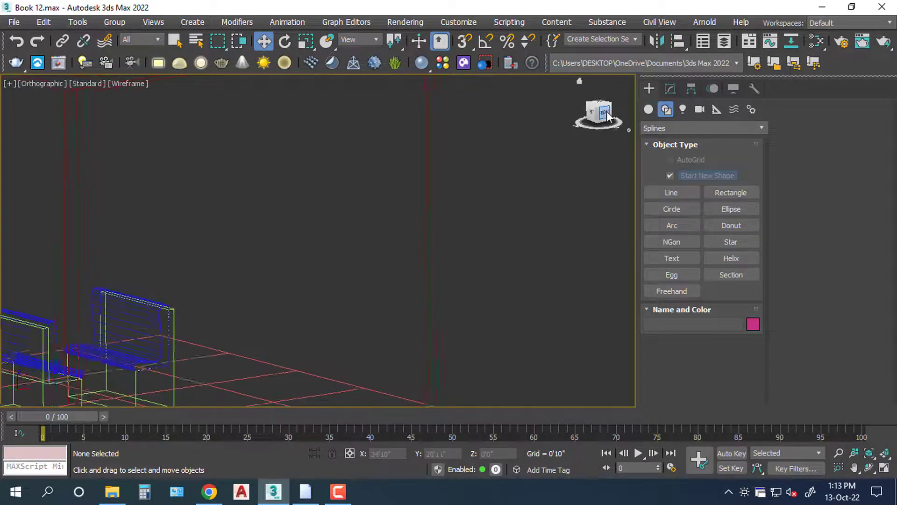
scroll(506, 185, down, 2)
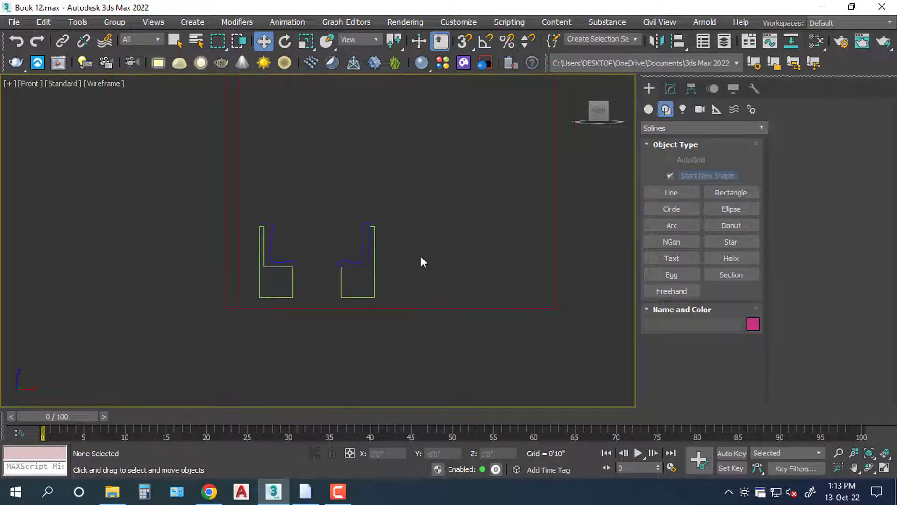
Step: Discard two trial vertical lines, then reactivate Line with the Keyboard Entry rollout expanded
click(672, 192)
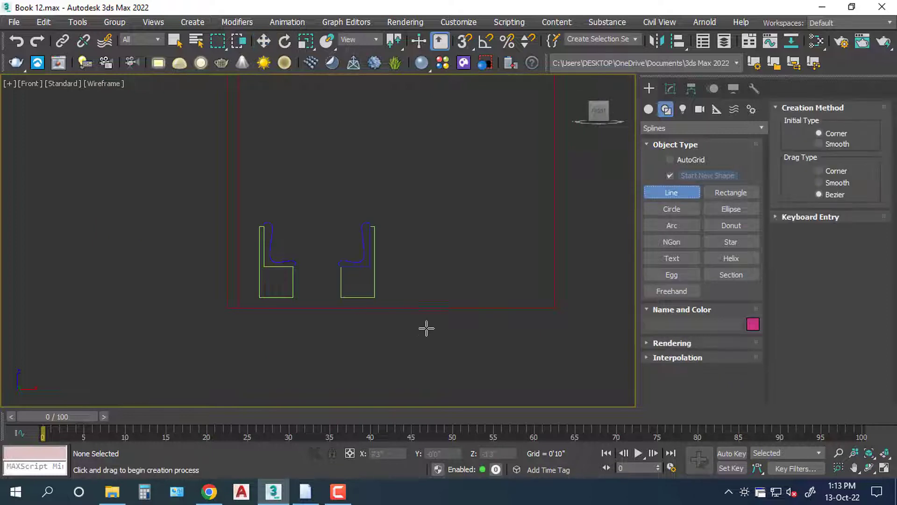
click(428, 307)
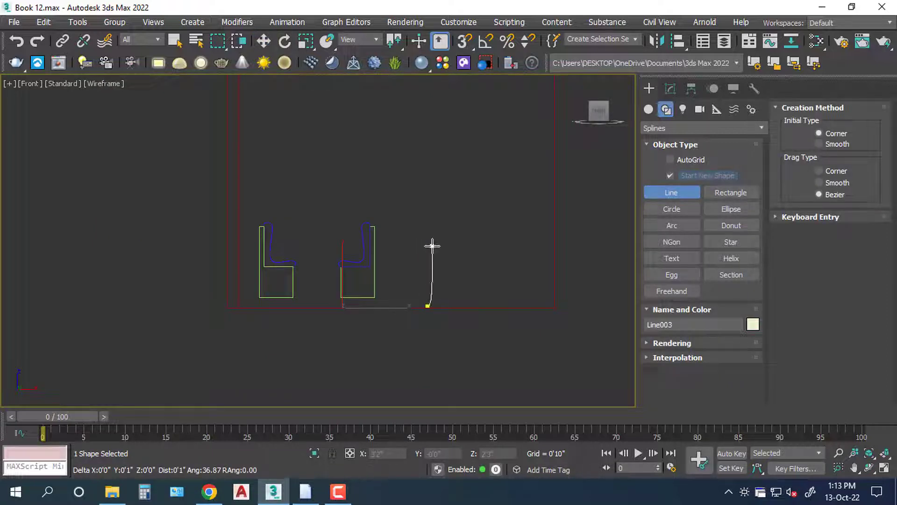
right_click(446, 239)
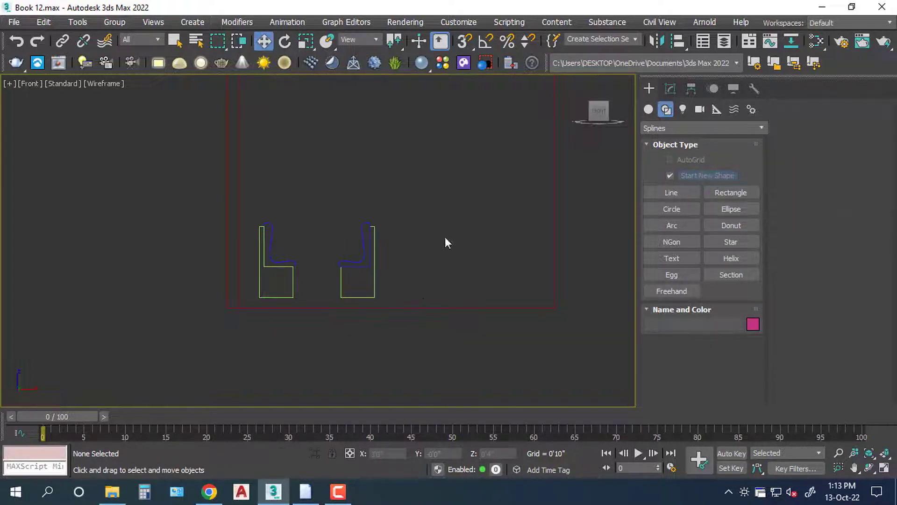
click(422, 307)
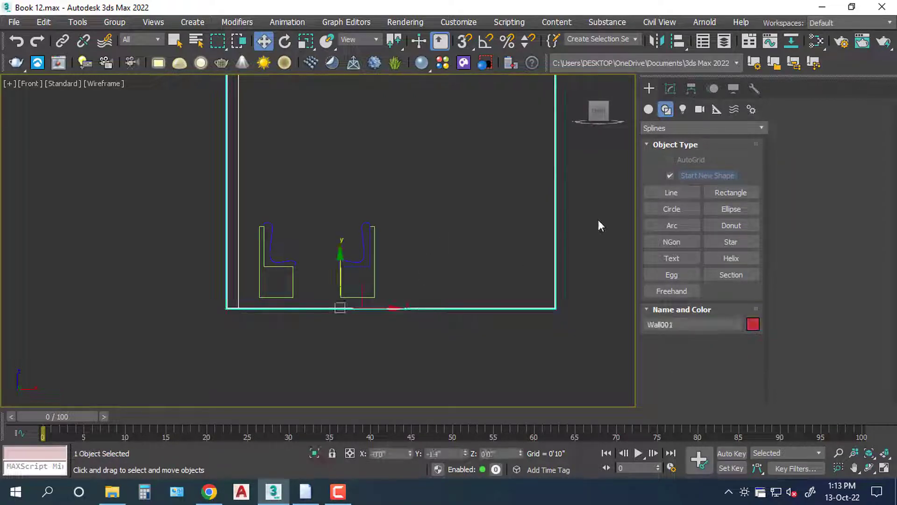
click(671, 193)
click(466, 306)
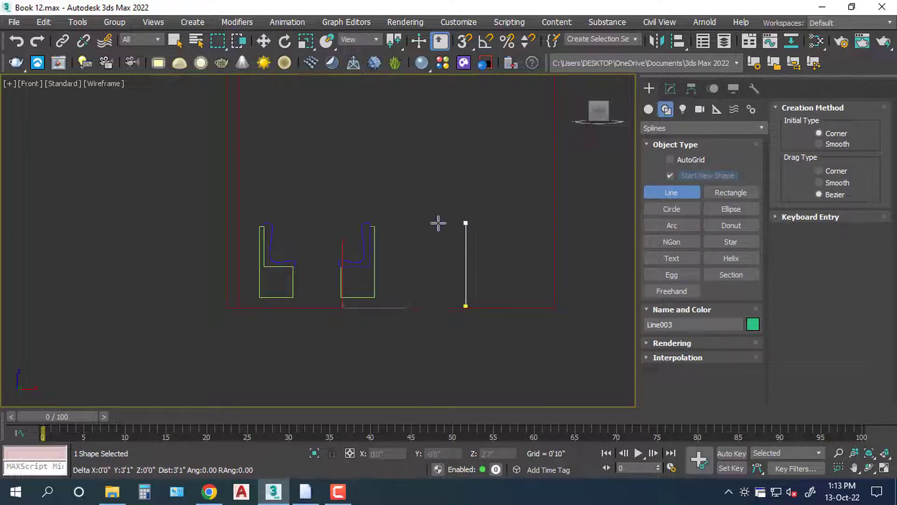
right_click(426, 237)
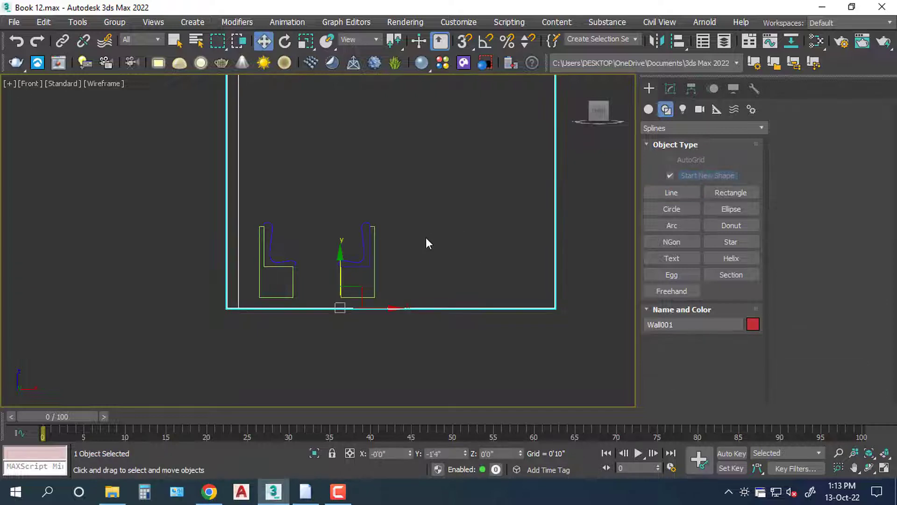
click(671, 193)
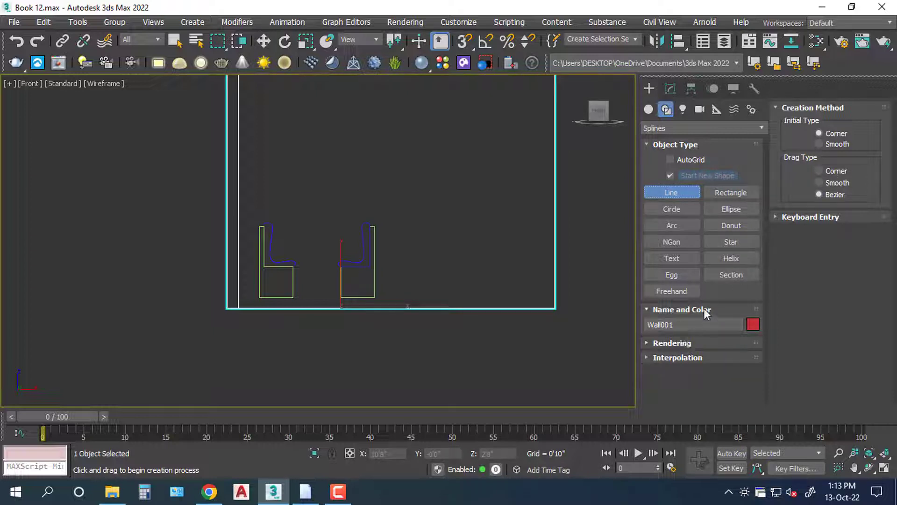
click(831, 218)
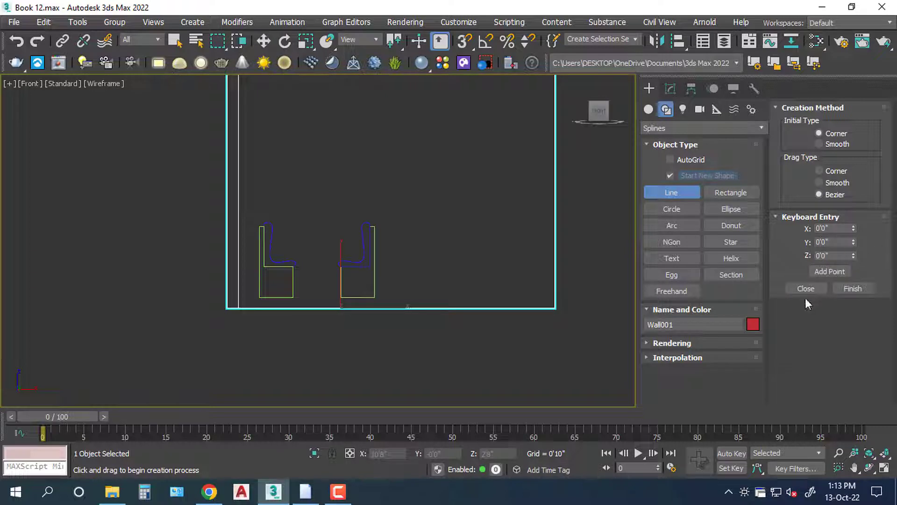
Step: Add keyboard-entry points at the origin and 2'6" up, then finish the line
click(832, 274)
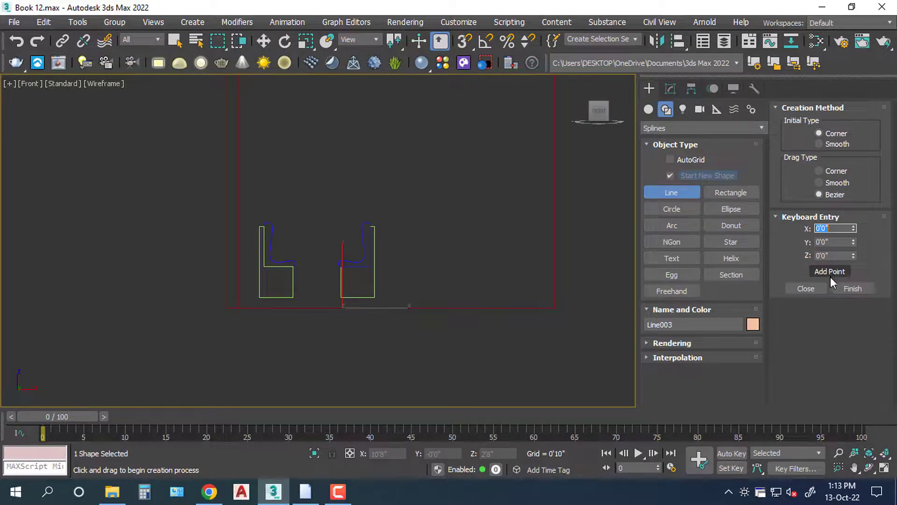
click(843, 255)
text(30)
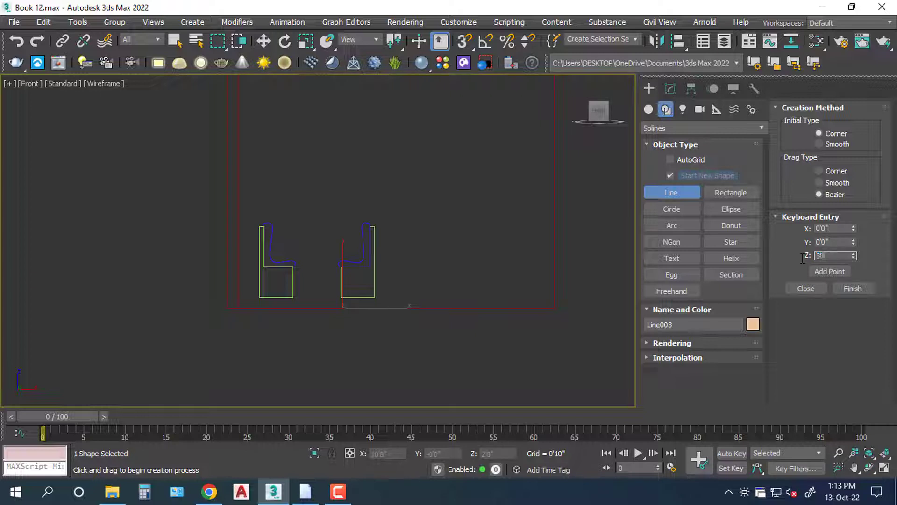
click(837, 274)
scroll(337, 317, up, 2)
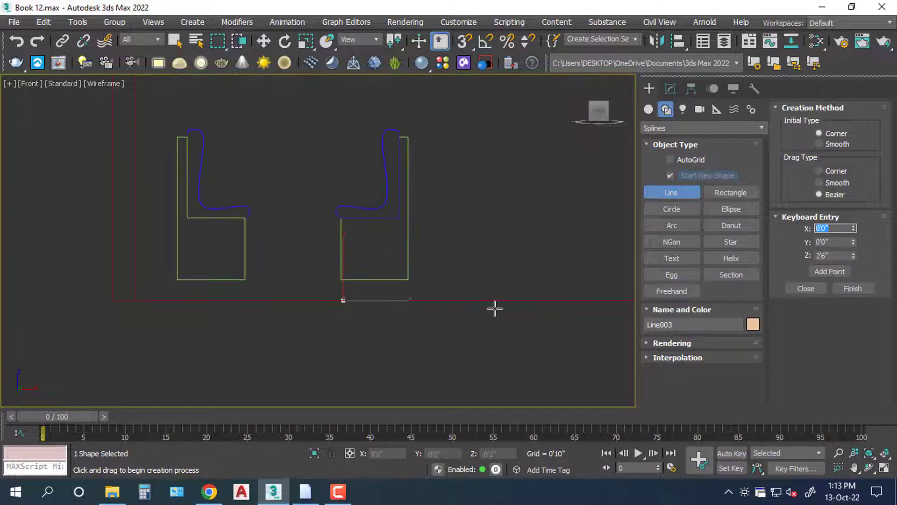
key(w)
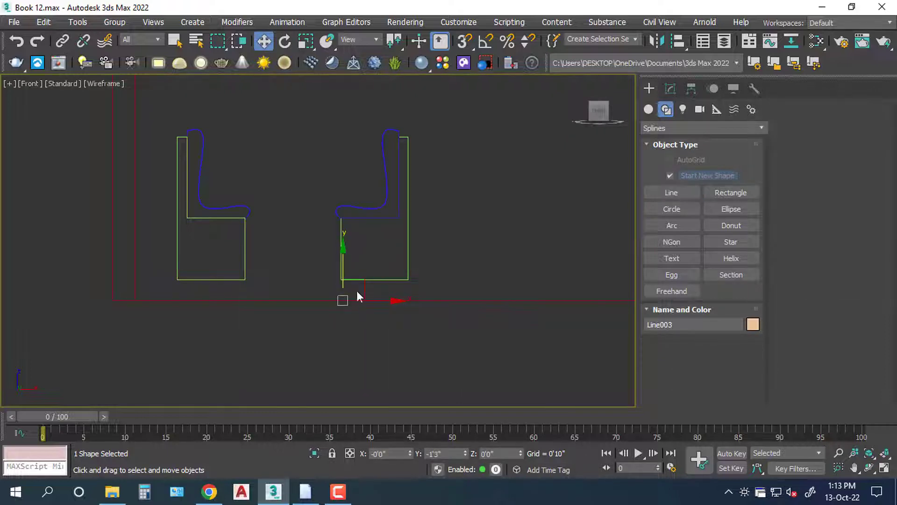
Step: Orbit into an angled view and undo the previously drawn line
mouse_move(375, 293)
alt+middle_down()
mouse_move(420, 315)
mouse_move(380, 335)
mouse_move(394, 312)
mouse_move(406, 335)
mouse_move(379, 332)
mouse_move(387, 301)
mouse_move(411, 311)
mouse_move(398, 326)
alt+middle_up()
scroll(357, 332, up, 3)
scroll(356, 307, up, 3)
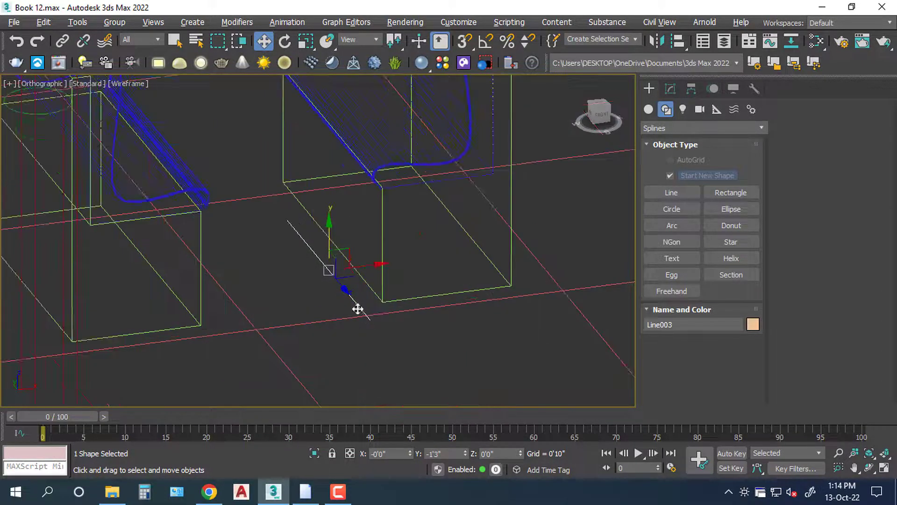
scroll(330, 288, up, 3)
alt+middle_drag(353, 294, 354, 296)
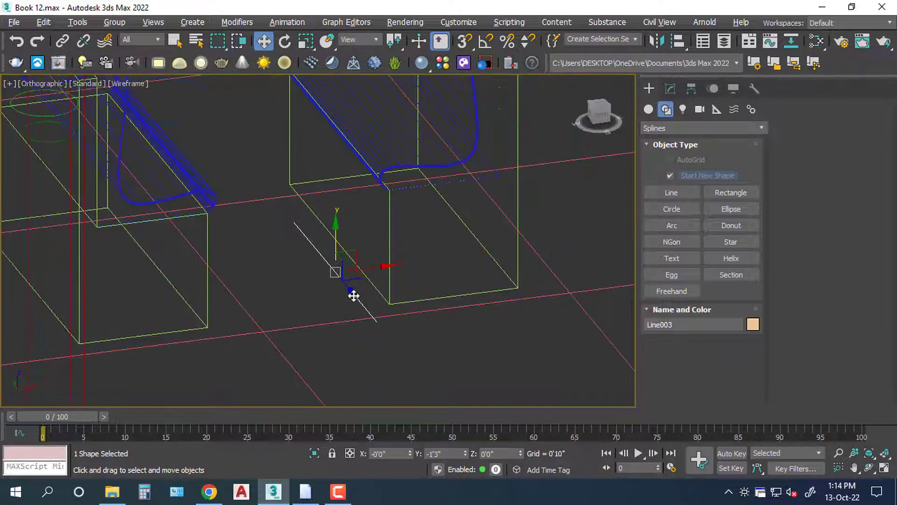
key(ctrl+z)
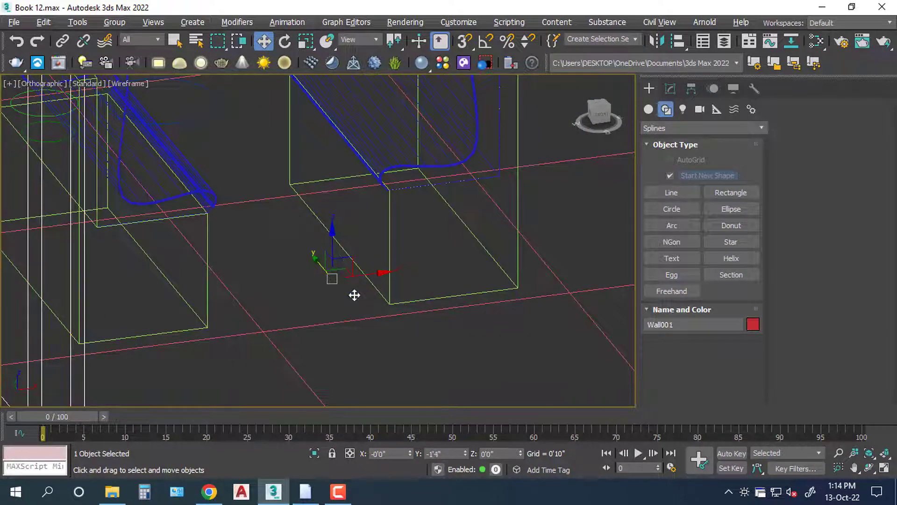
Step: Return to Front view and add a new line's first point at 0,0,0
drag(600, 118, 603, 122)
click(602, 121)
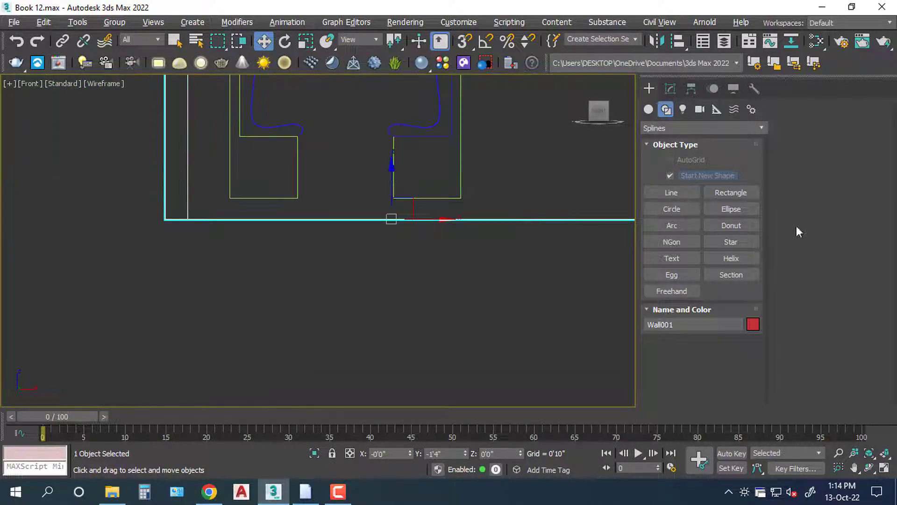
click(669, 192)
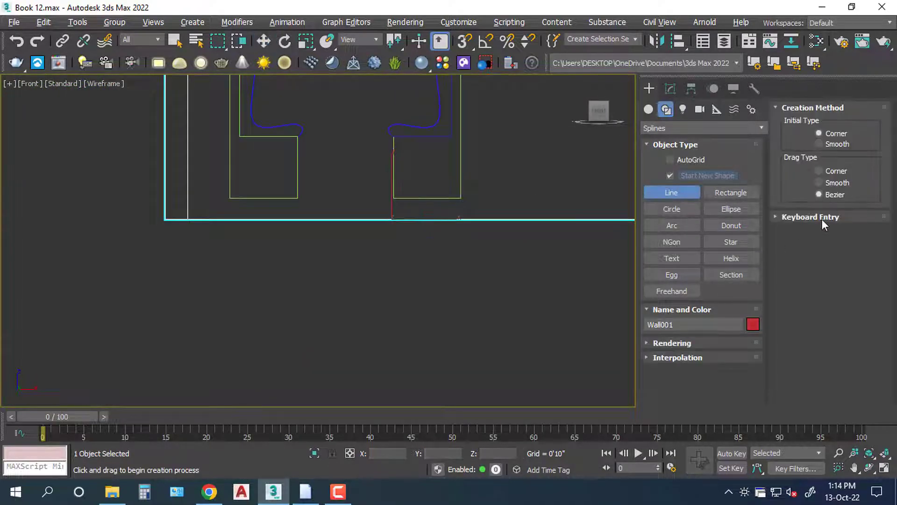
double_click(835, 255)
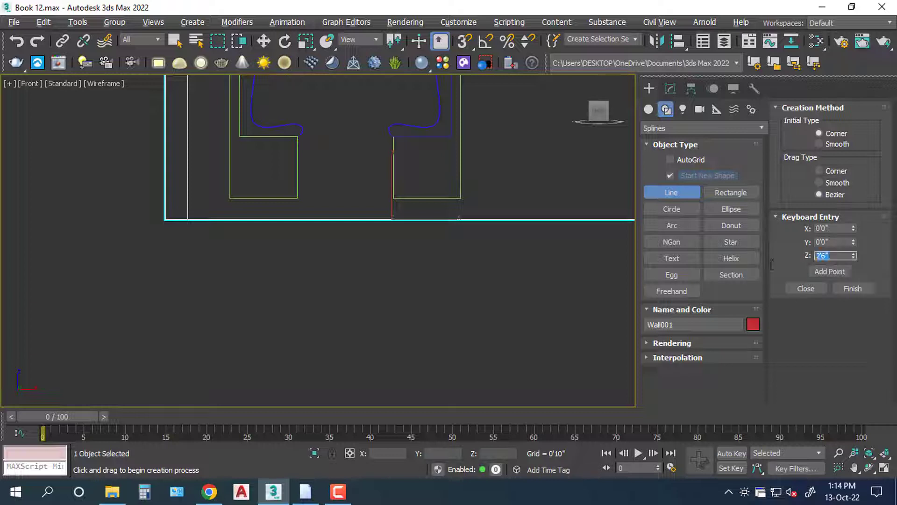
text(0)
click(838, 273)
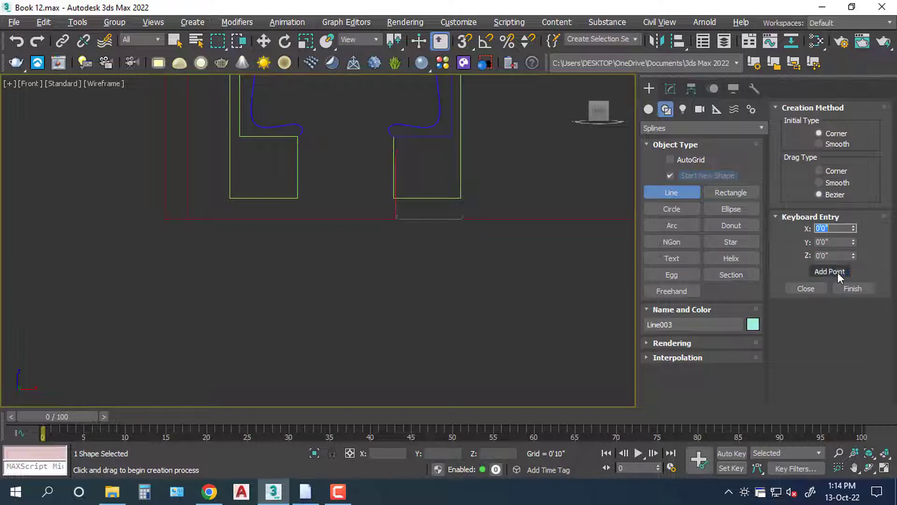
Step: Add the second point at Y 30 (2'6") and finish the vertical line
double_click(839, 243)
text(30)
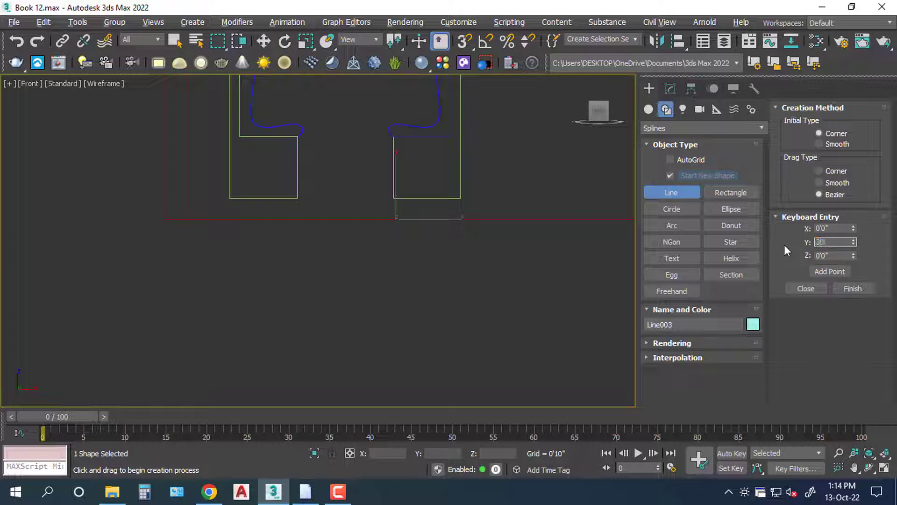
key(Return)
click(840, 274)
click(854, 288)
scroll(420, 269, down, 1)
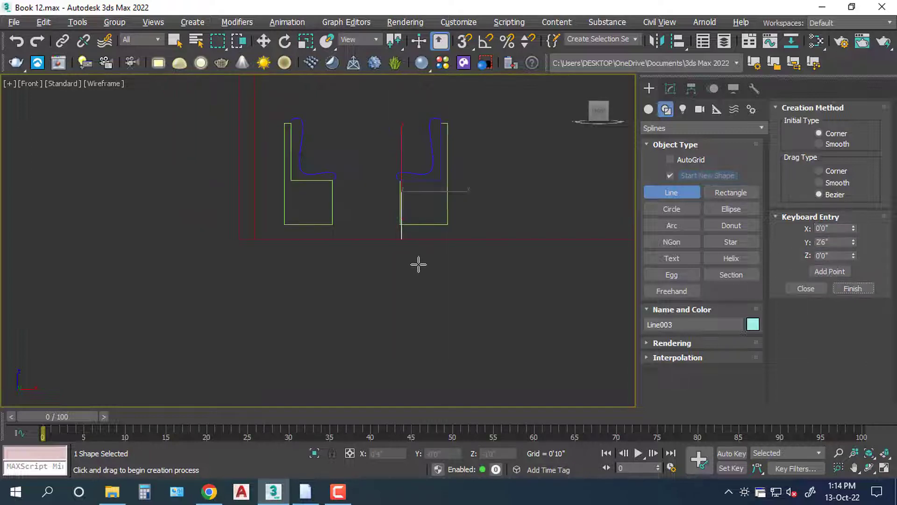
Step: Move the vertical line along Y to 4'0" beside the floor circles, then reselect it
mouse_move(407, 262)
alt+middle_down()
mouse_move(474, 289)
mouse_move(406, 293)
mouse_move(419, 304)
mouse_move(485, 319)
mouse_move(418, 248)
alt+middle_up()
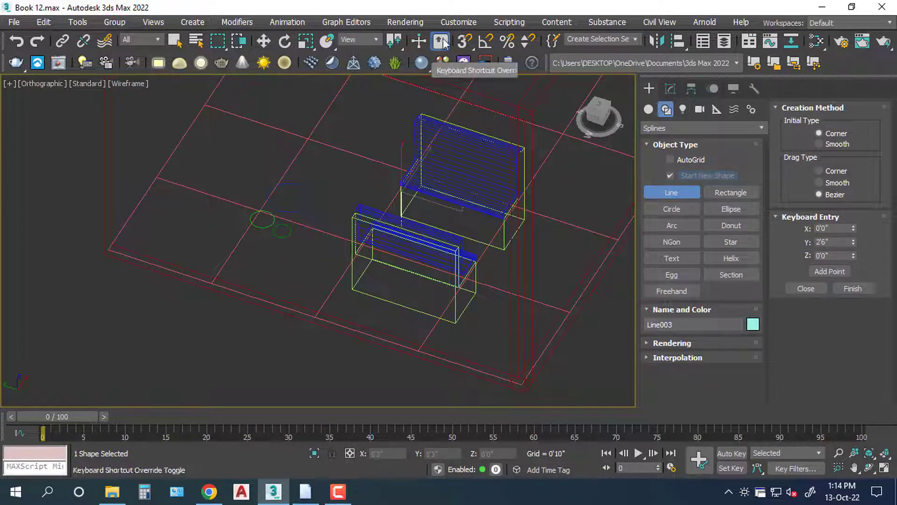
click(263, 42)
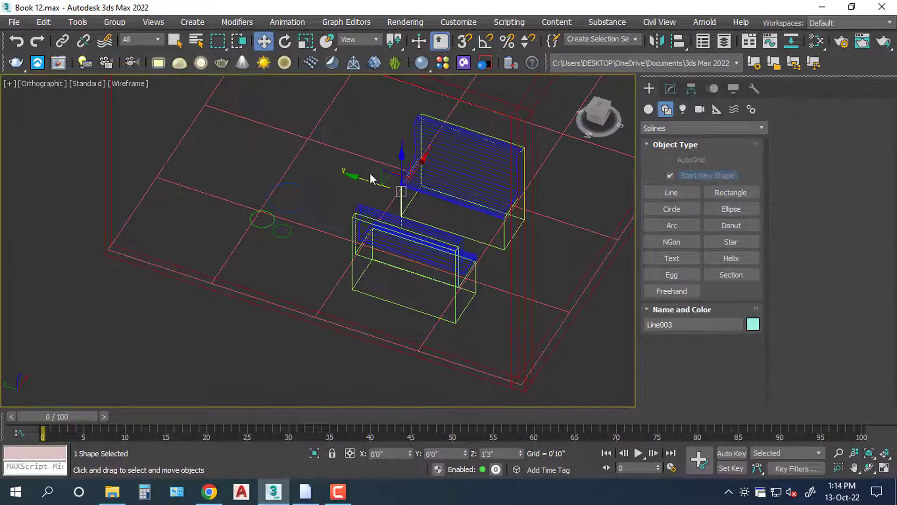
mouse_move(370, 178)
mouse_down()
mouse_move(226, 150)
mouse_move(229, 167)
mouse_up()
click(146, 141)
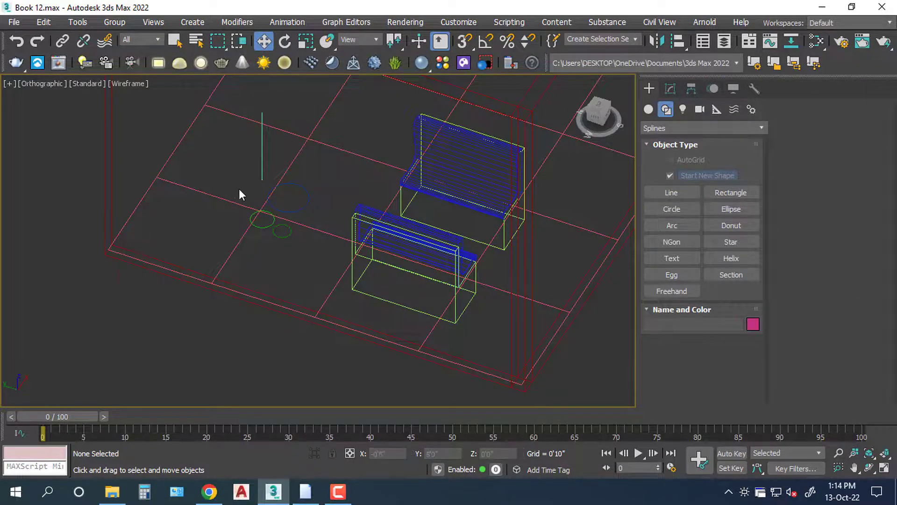
mouse_move(240, 195)
alt+middle_down()
mouse_move(272, 201)
mouse_move(246, 150)
mouse_move(274, 212)
alt+middle_up()
scroll(247, 150, up, 3)
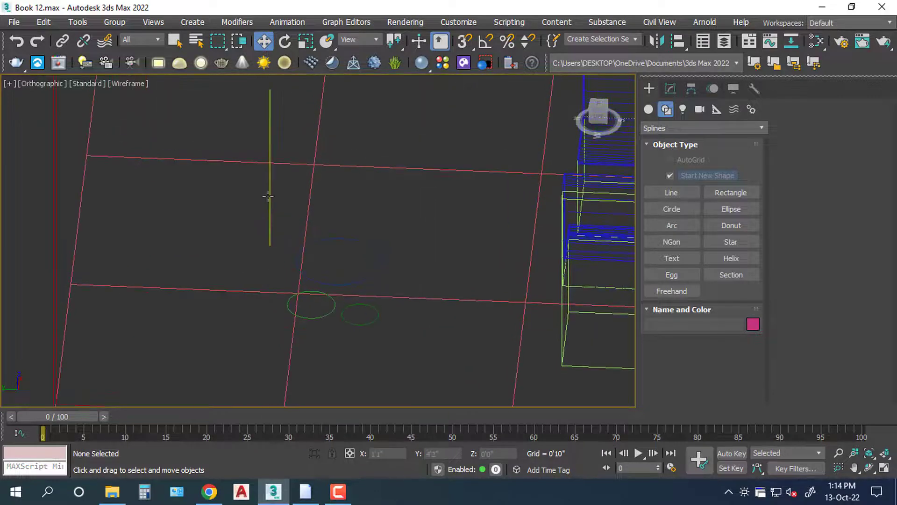
click(269, 192)
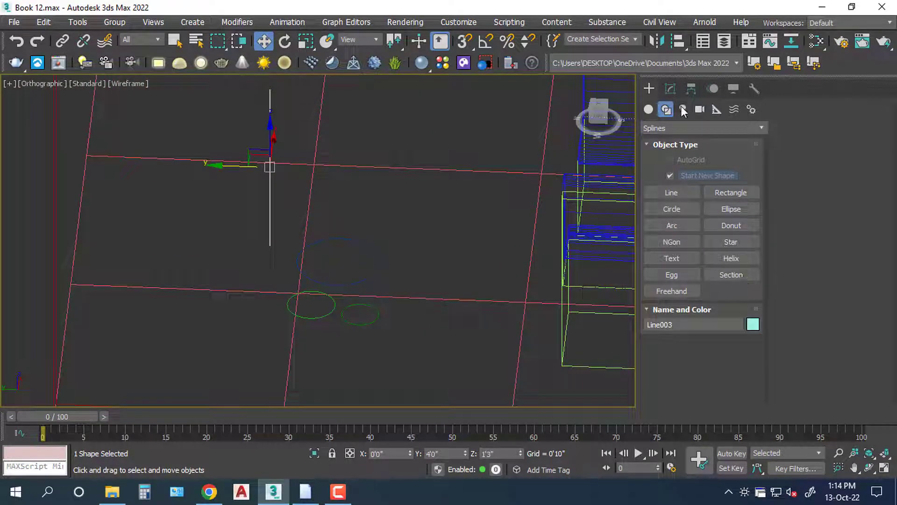
Step: Start a Loft from Compound Objects using the selected line as path
click(665, 125)
click(650, 109)
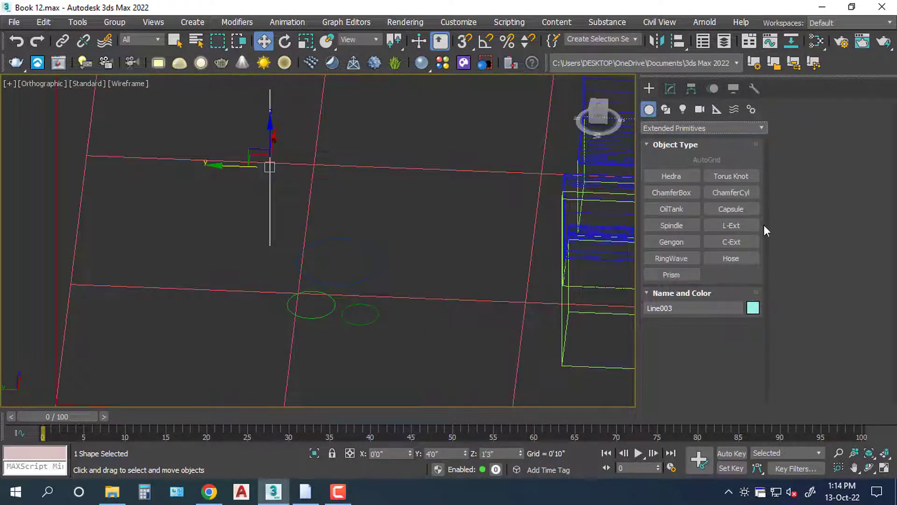
click(667, 128)
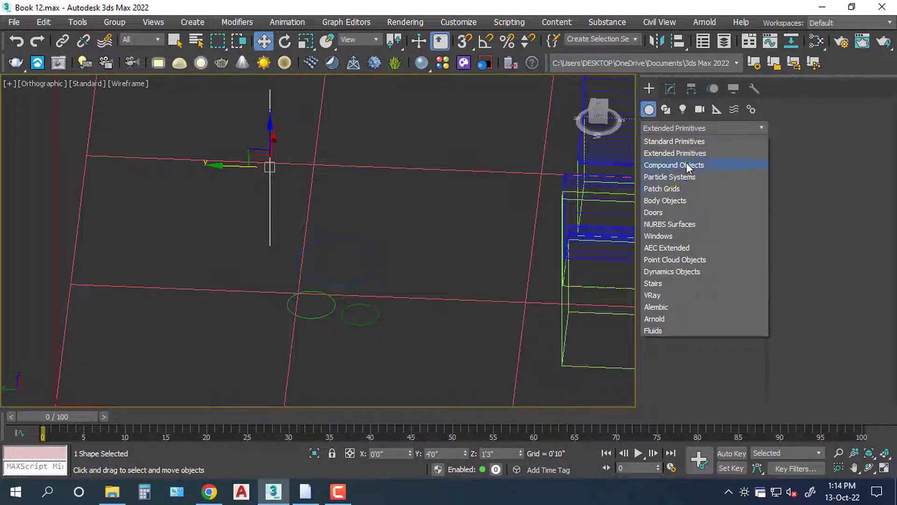
click(686, 164)
click(730, 225)
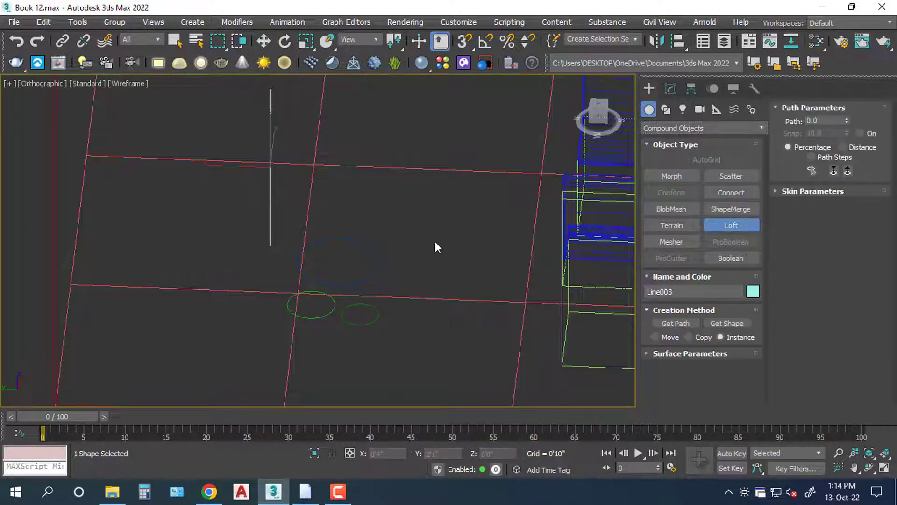
scroll(355, 316, down, 3)
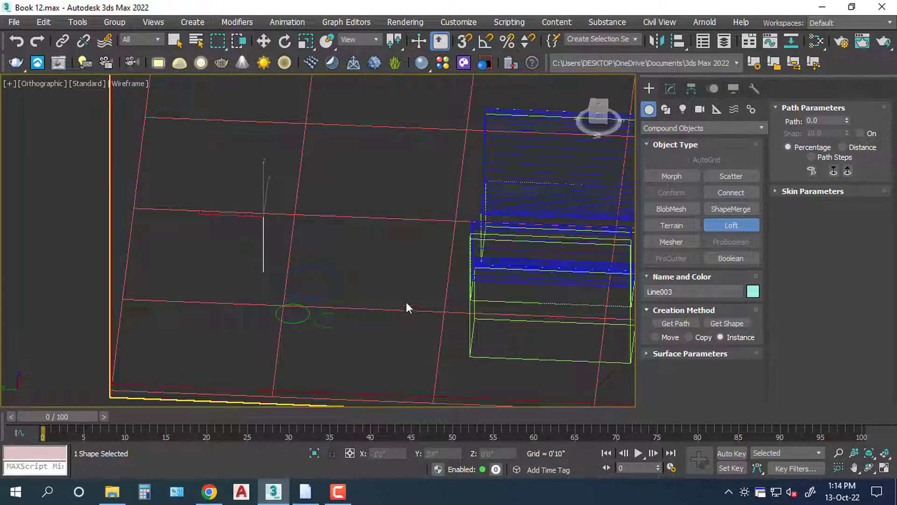
Step: Set path to 1 and pick the larger circle as the loft shape
click(828, 121)
text(1)
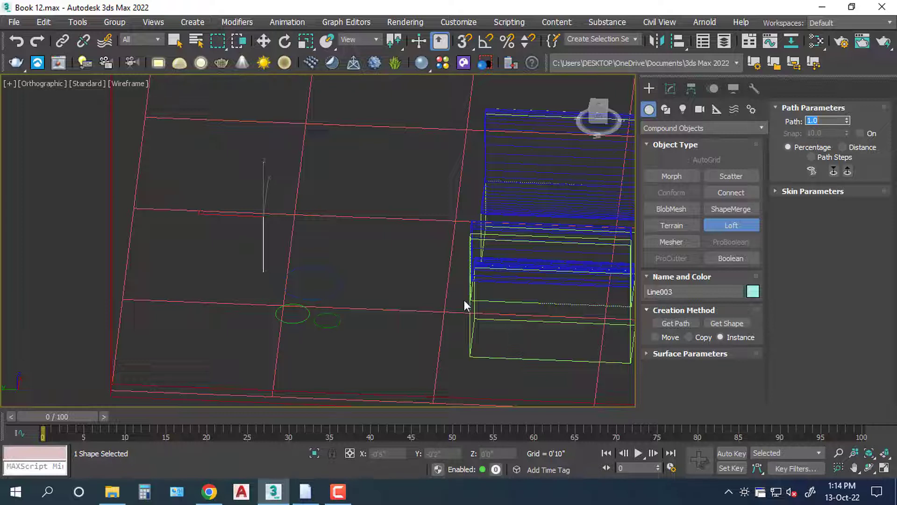
click(720, 325)
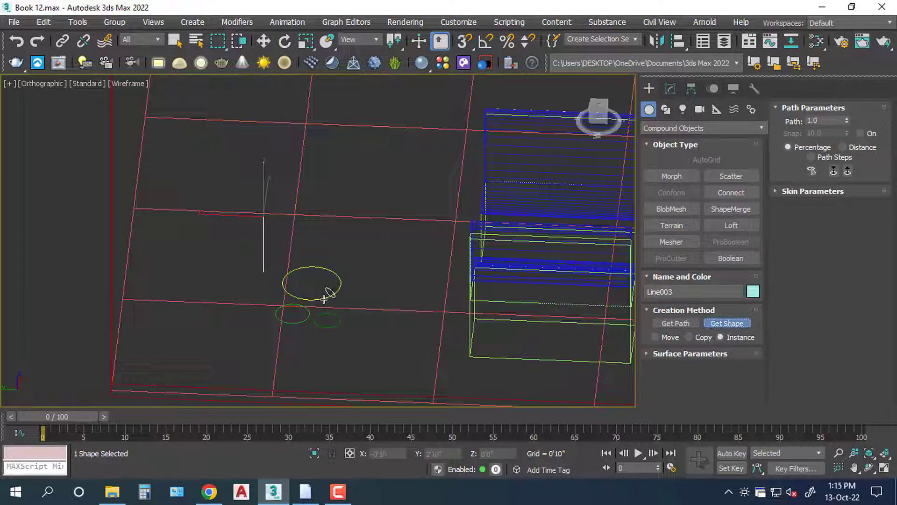
click(324, 297)
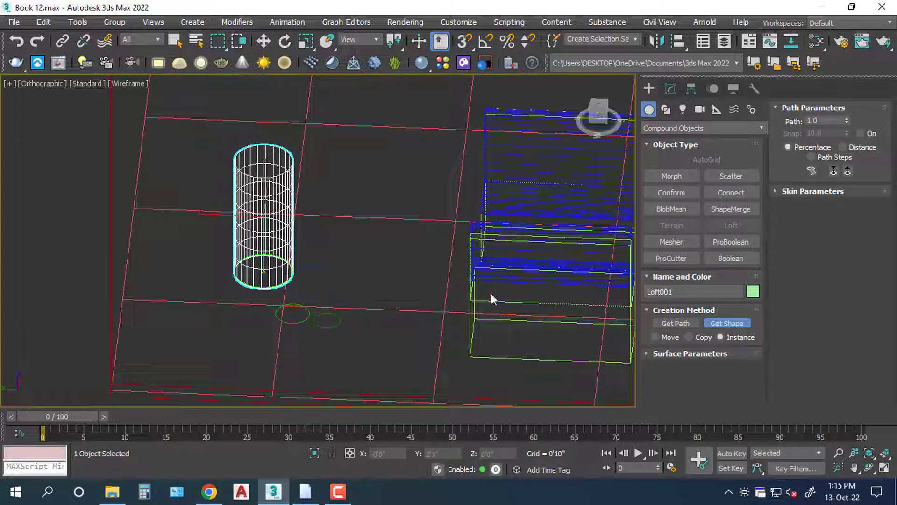
click(828, 122)
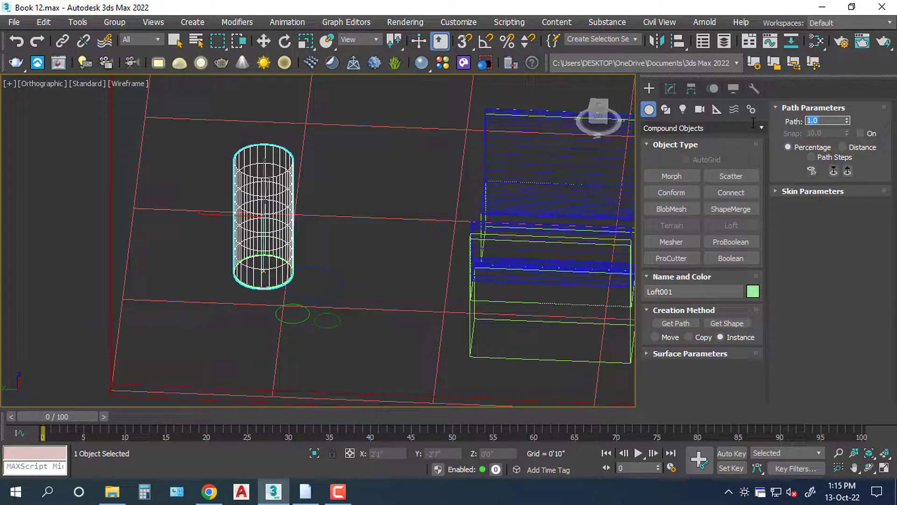
text(15)
Step: At path 15, pick the smaller circle as the loft shape
key(Return)
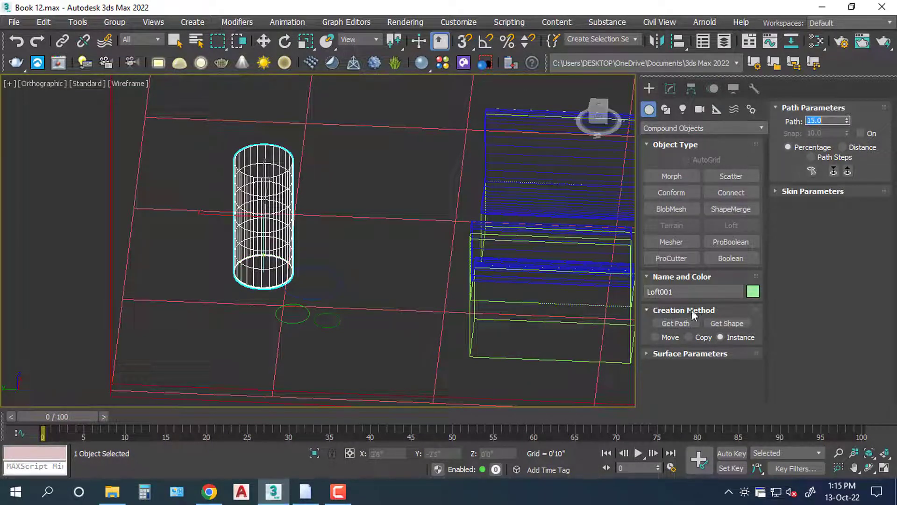
click(728, 323)
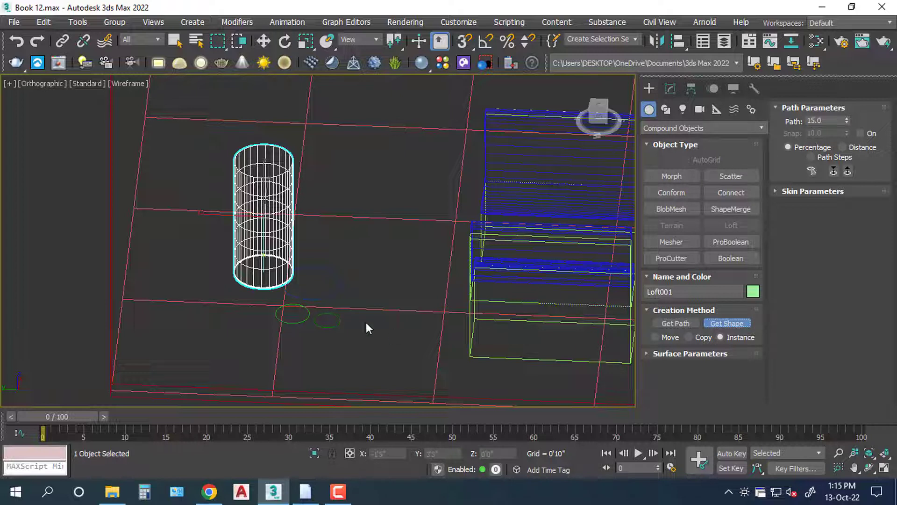
click(290, 312)
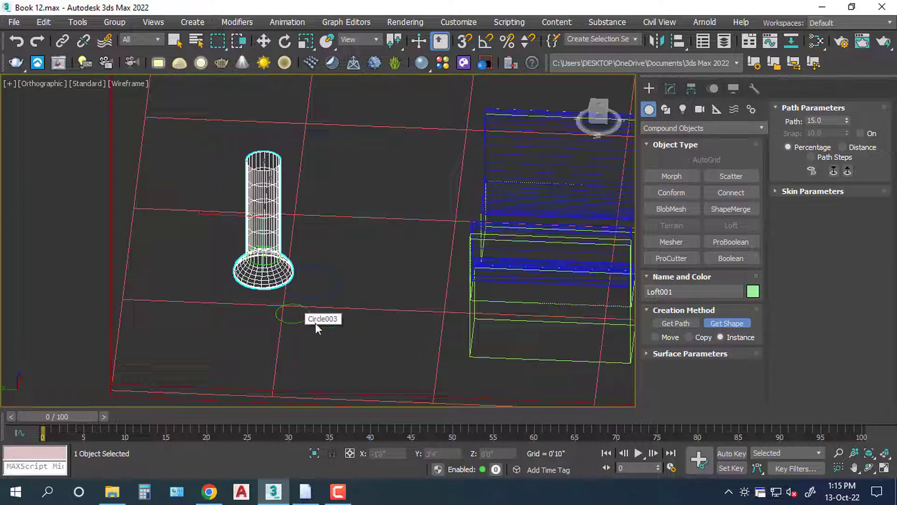
Step: Change the path position to 15.001 and begin Get Shape again
double_click(830, 121)
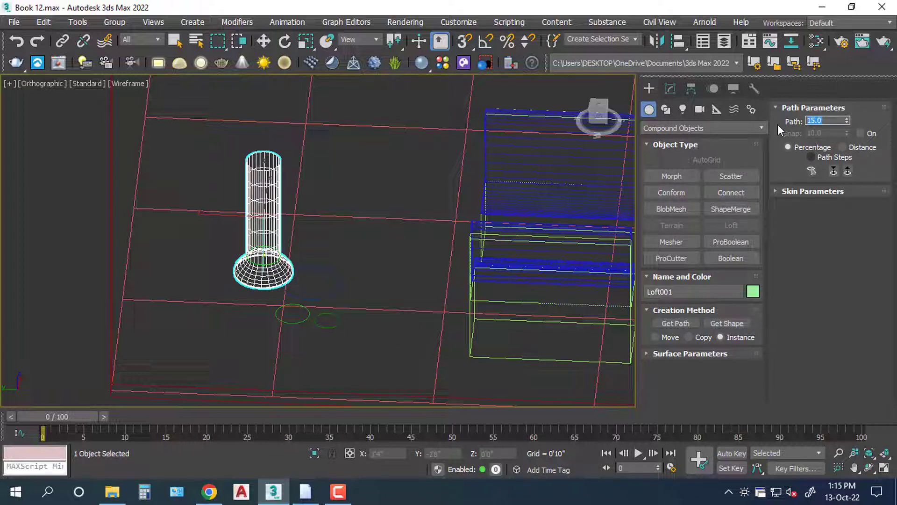
key(Return)
text(0)
text(01)
key(Return)
click(725, 325)
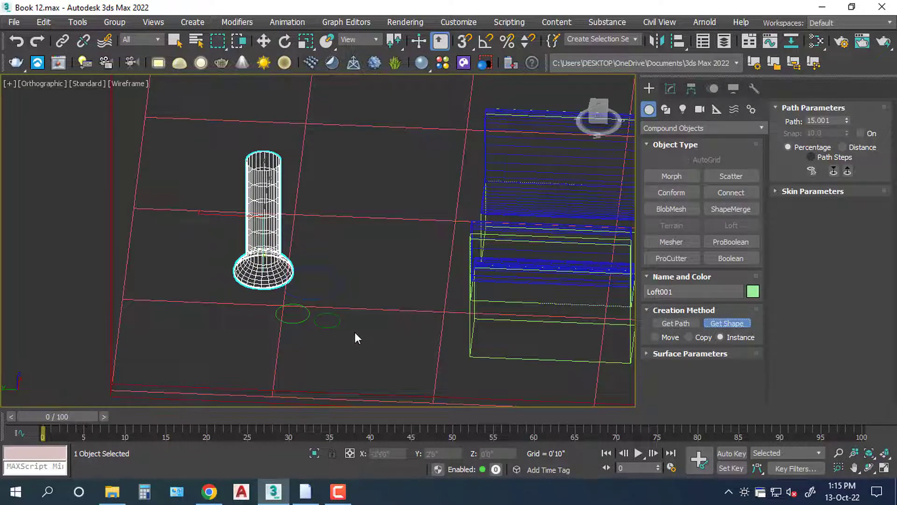
Step: Switch to Default Shading and orbit to view the flared green column on the pink floor
scroll(255, 259, up, 3)
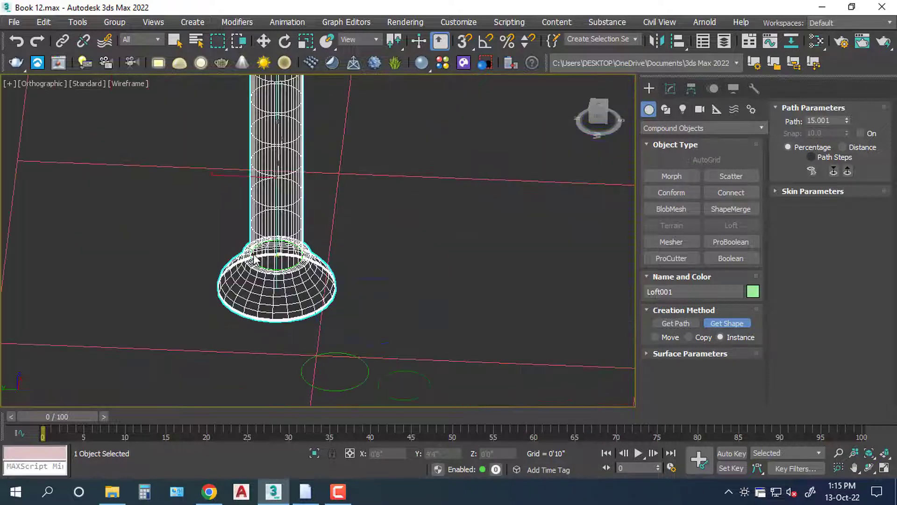
mouse_move(299, 271)
alt+middle_down()
mouse_move(365, 265)
mouse_move(385, 242)
alt+middle_up()
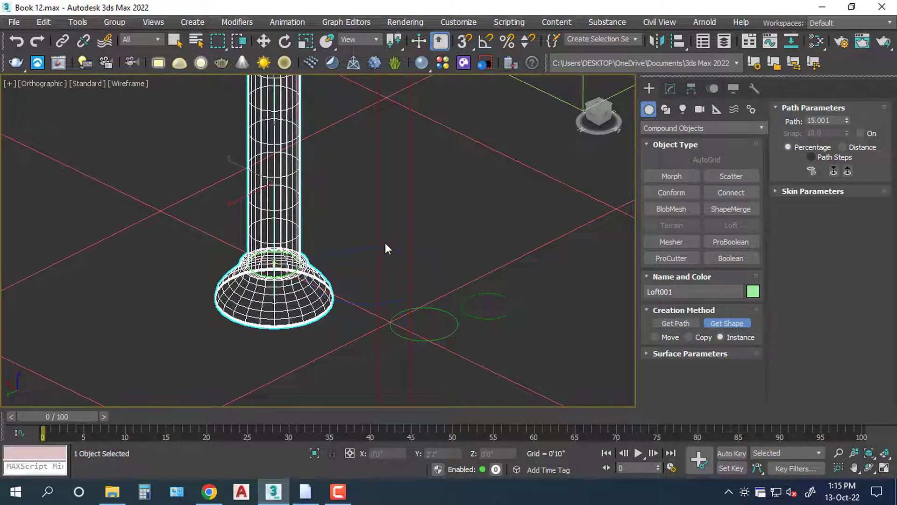
key(F3)
scroll(305, 290, down, 5)
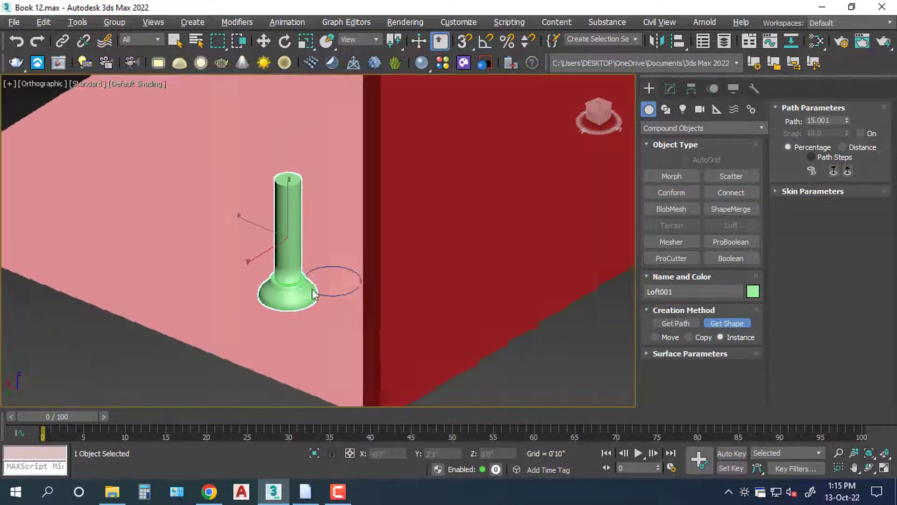
alt+middle_drag(327, 281, 410, 286)
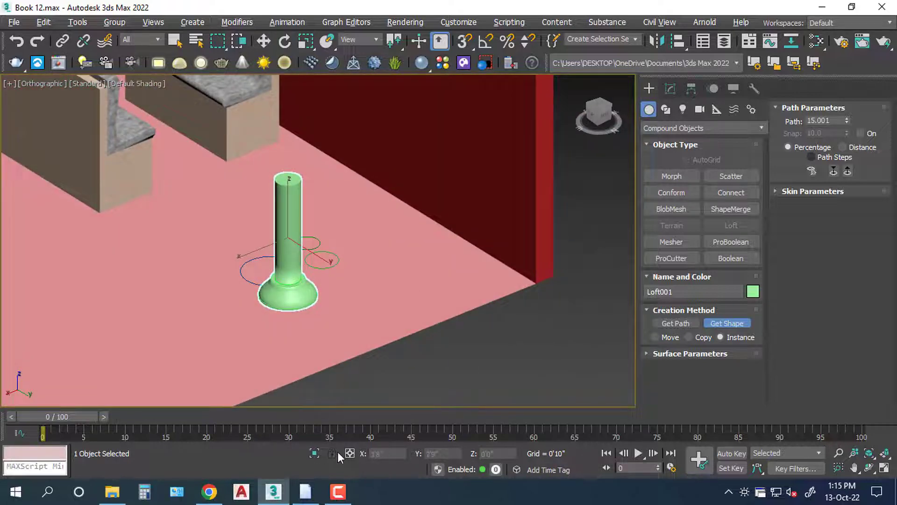